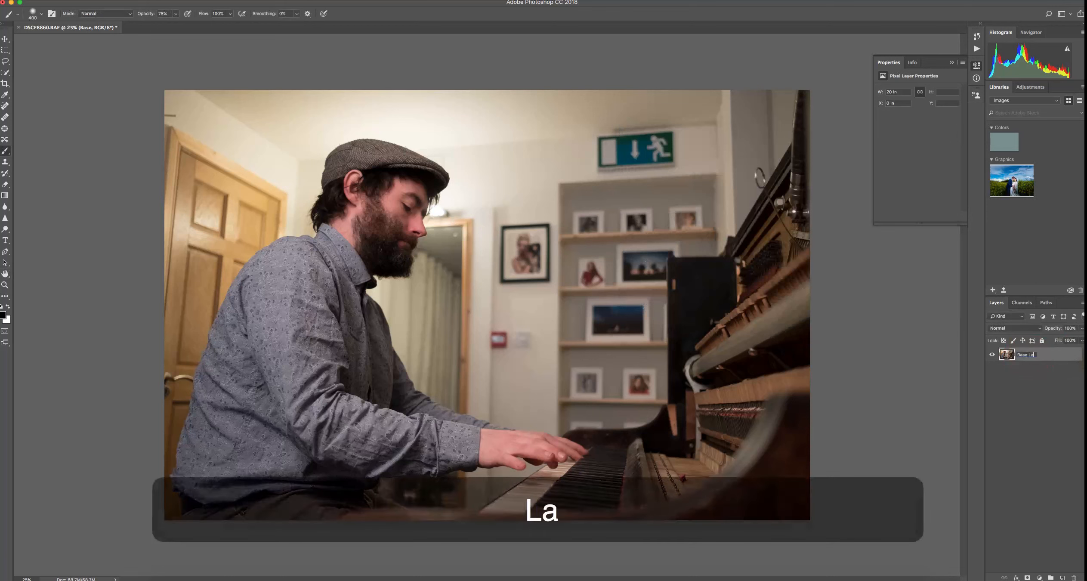
Rename the original layer Base Layer and duplicate it
{"action": "type", "text": "r"}
{"action": "left_click", "coordinate": [1016, 391]}
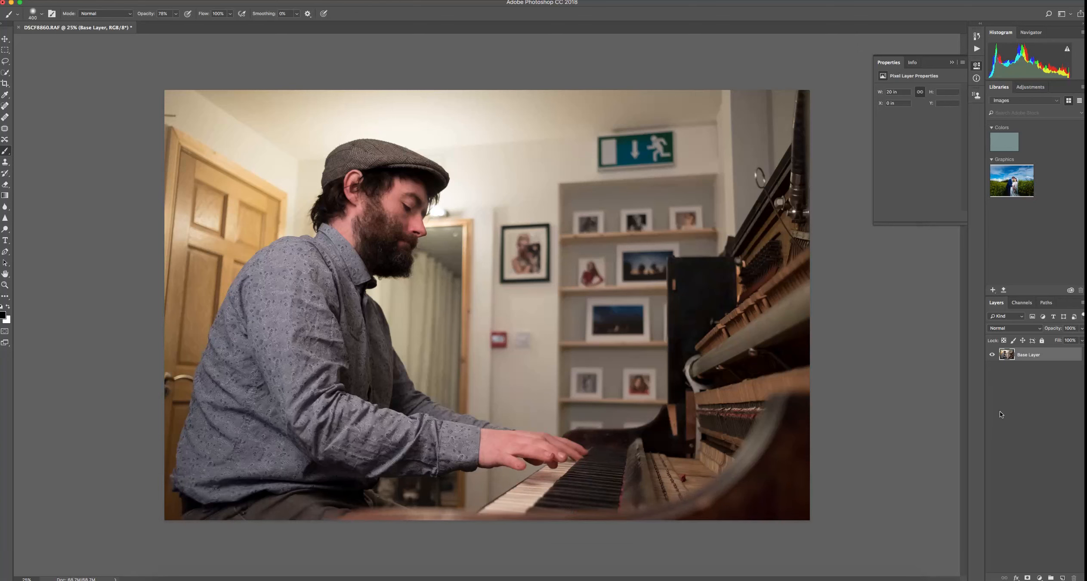
{"action": "key", "text": "super+j"}
{"action": "left_click_drag", "start_coordinate": [1059, 360], "coordinate": [1063, 577]}
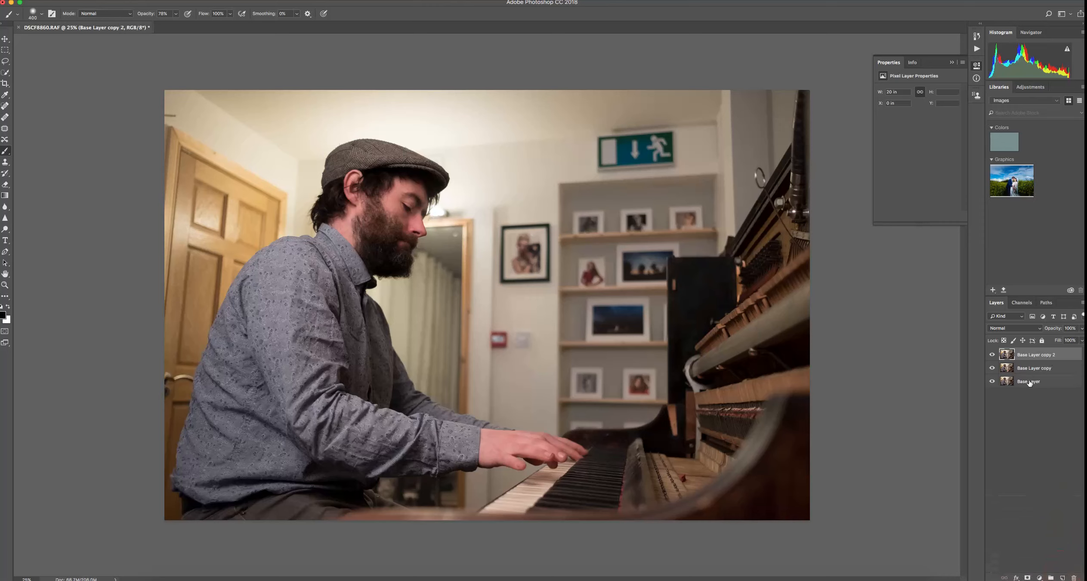
{"action": "double_click", "coordinate": [1029, 356]}
{"action": "left_click", "coordinate": [1061, 357]}
{"action": "left_click_drag", "start_coordinate": [1062, 357], "coordinate": [1074, 577]}
Rename the duplicate layer Top Layer
{"action": "double_click", "coordinate": [1033, 356]}
{"action": "type", "text": "Top Layer"}
{"action": "left_click", "coordinate": [1045, 361]}
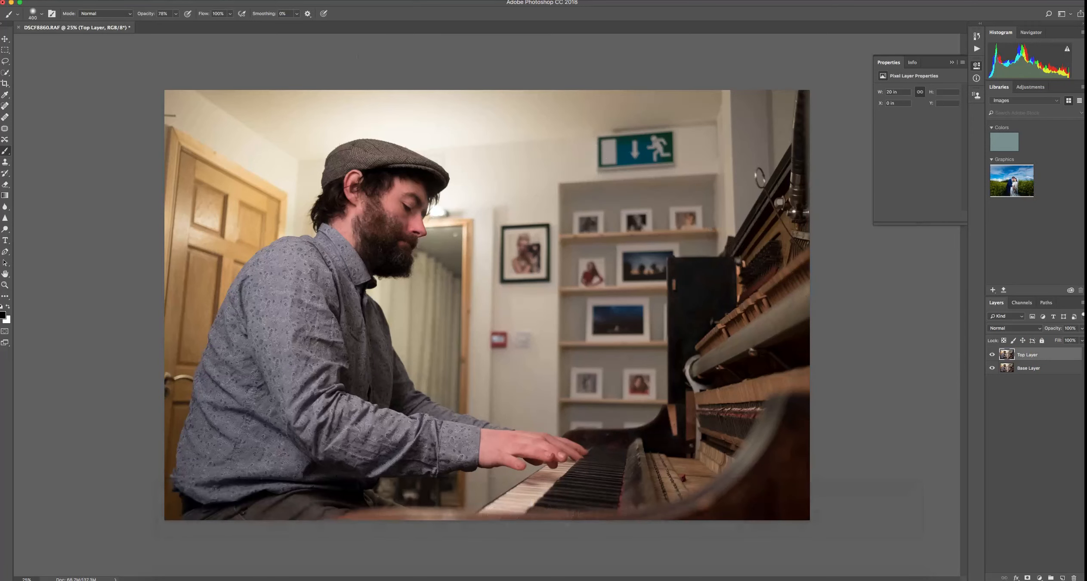
Darken Top Layer with a Curves adjustment, pulling the midpoint down to about input 106, output 75
{"action": "left_click", "coordinate": [129, 1]}
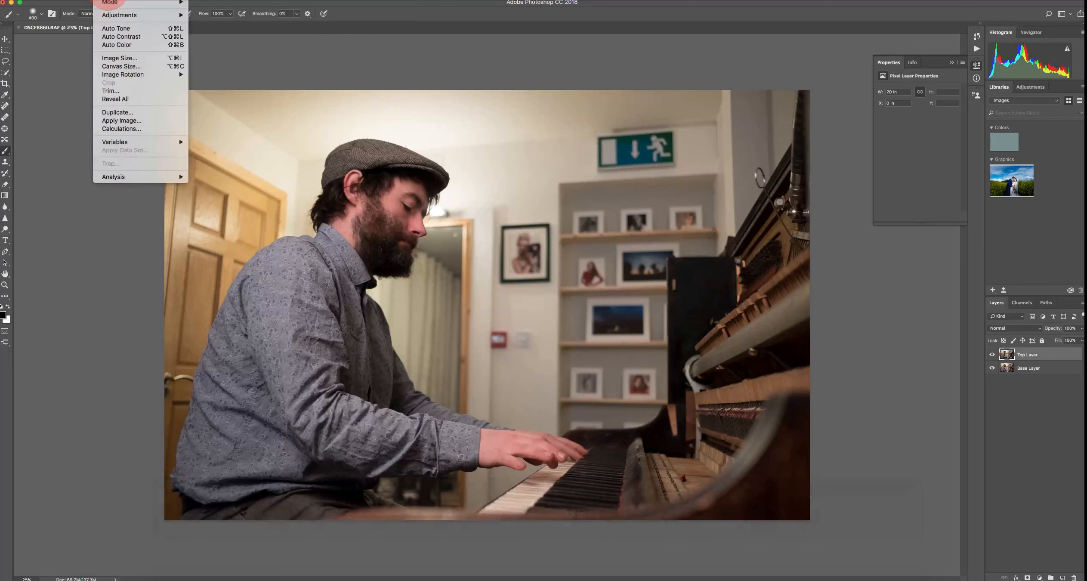
{"action": "mouse_move", "coordinate": [142, 15]}
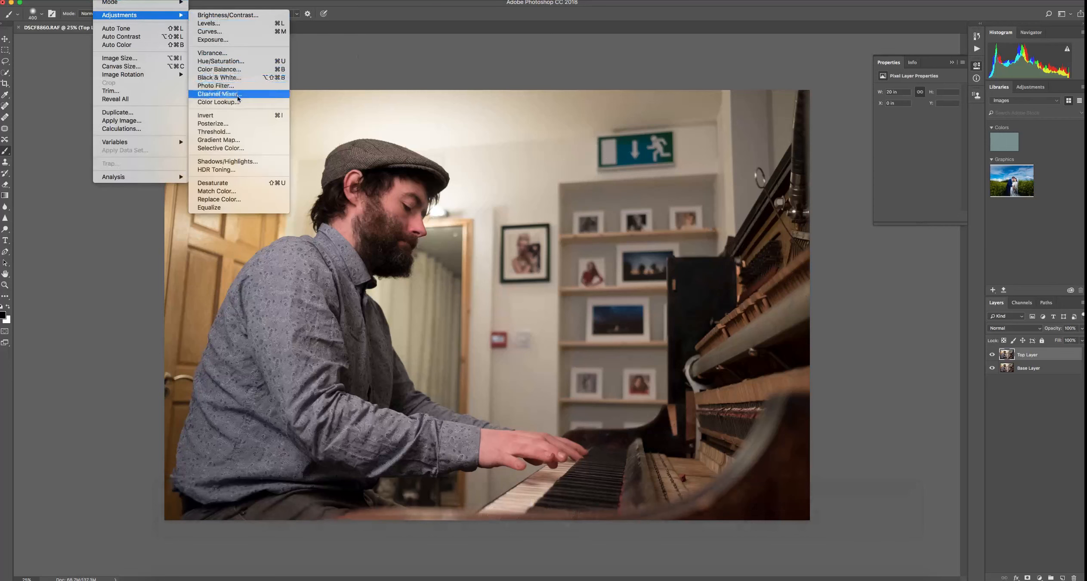
{"action": "left_click", "coordinate": [232, 32]}
{"action": "left_click_drag", "start_coordinate": [823, 199], "coordinate": [834, 199]}
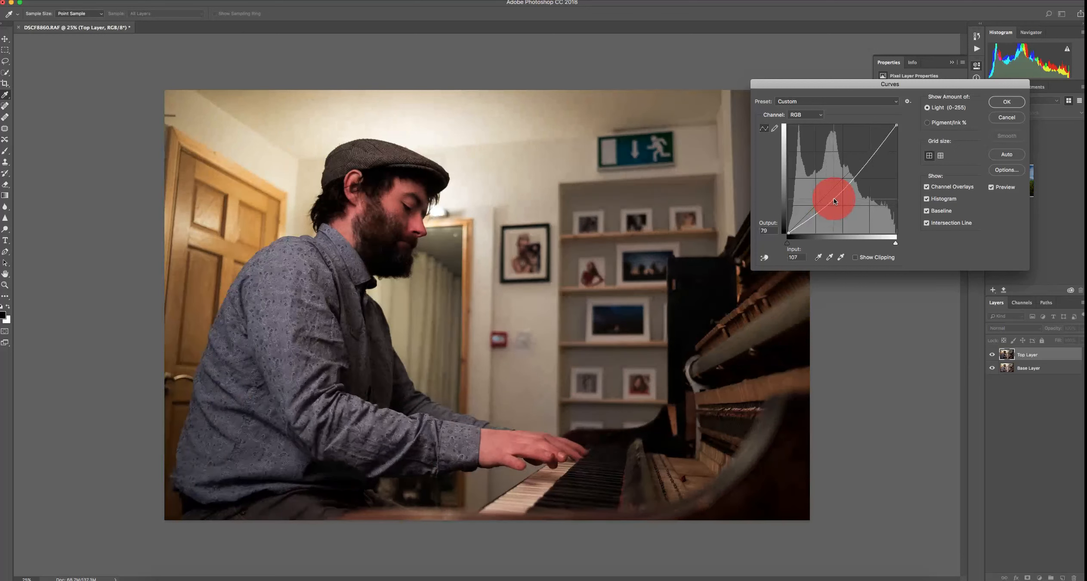
{"action": "left_click_drag", "start_coordinate": [834, 199], "coordinate": [833, 201]}
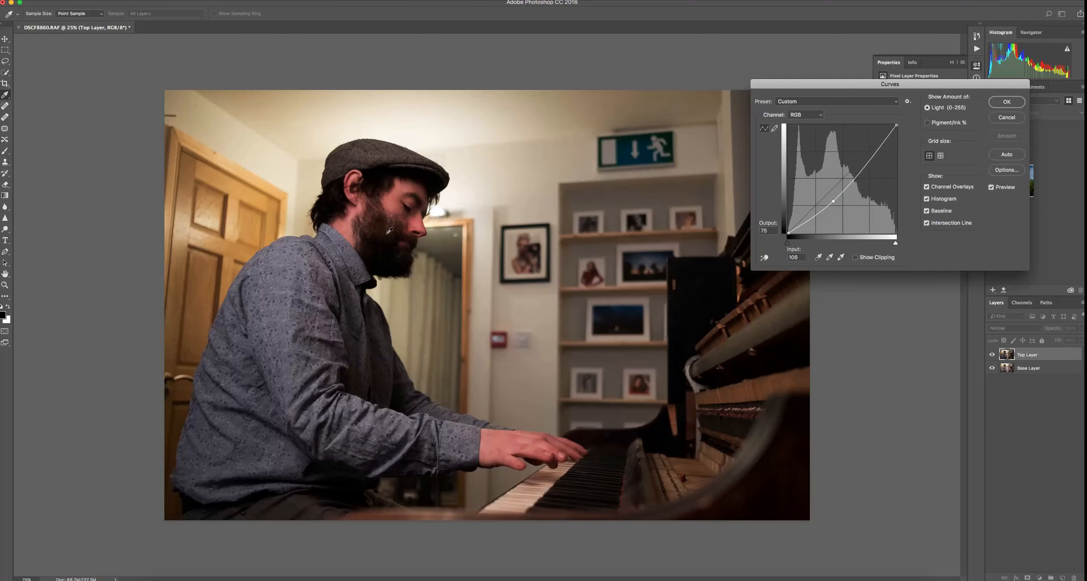
{"action": "left_click", "coordinate": [1008, 102]}
Toggle Top Layer's visibility to compare the darkened version with the original
{"action": "key", "text": "b"}
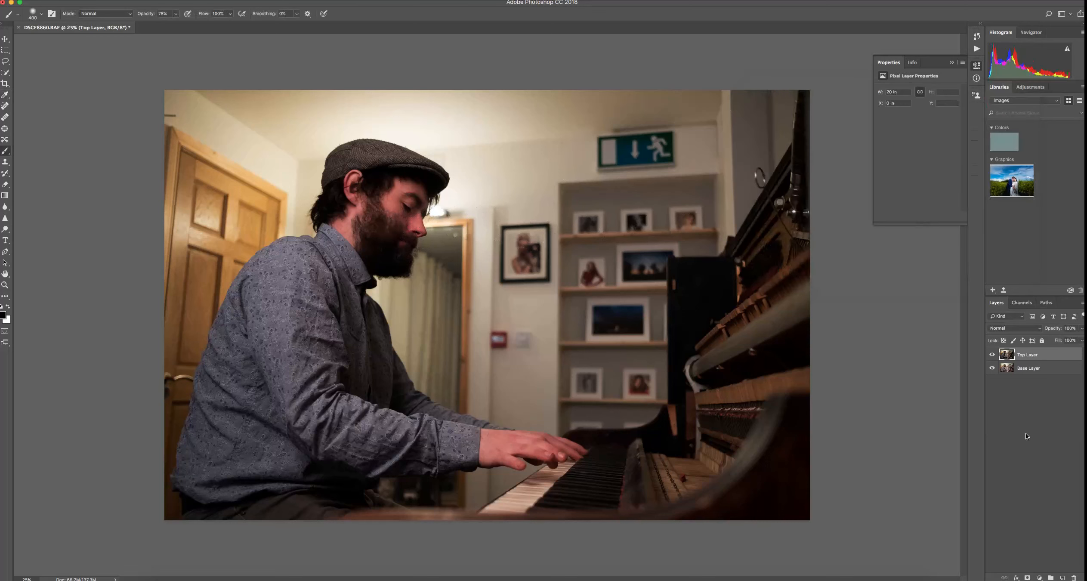
{"action": "left_click", "coordinate": [992, 355]}
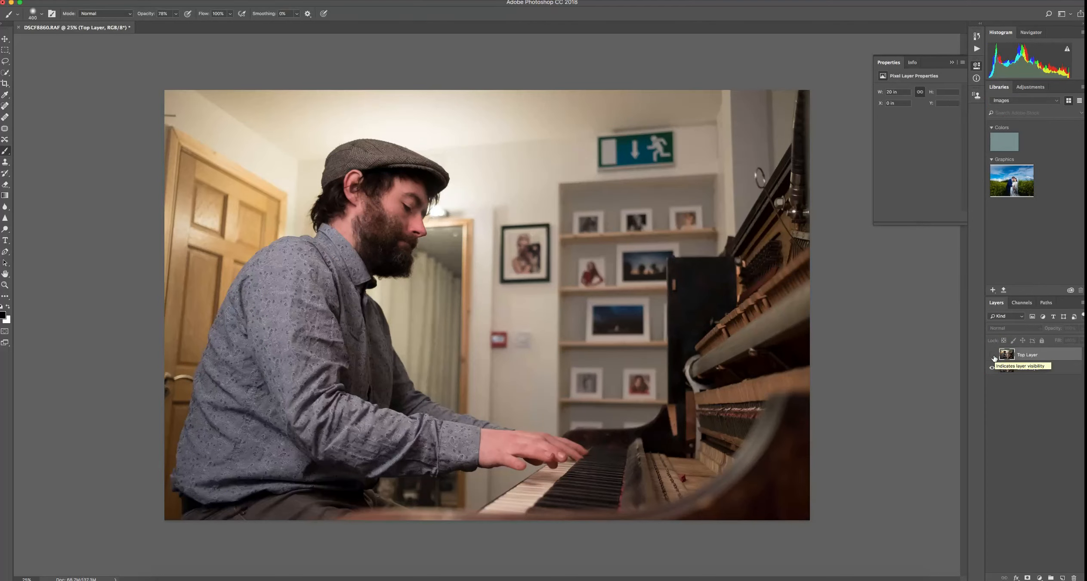
{"action": "left_click", "coordinate": [992, 356]}
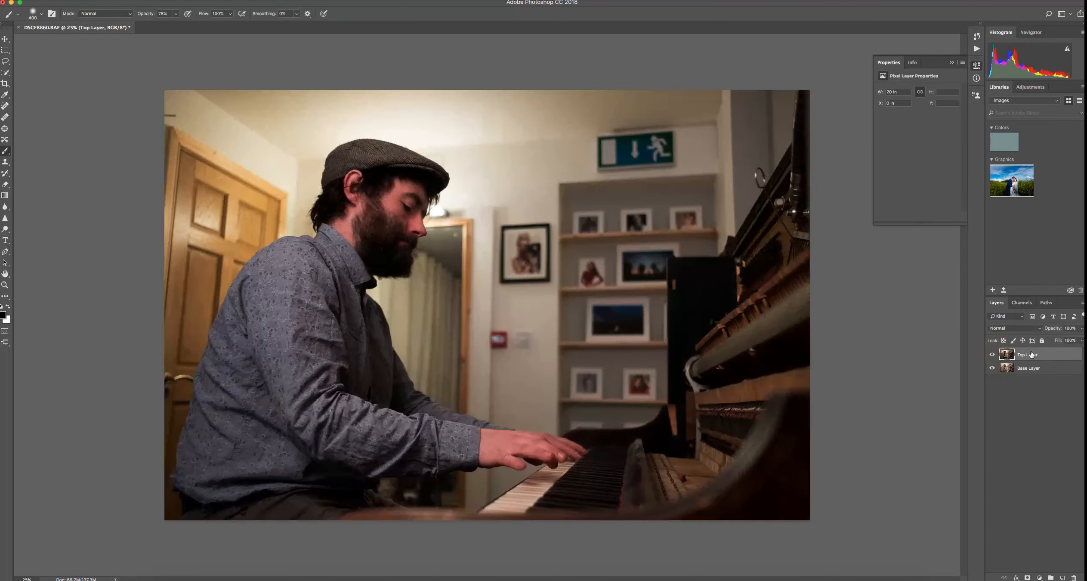
{"action": "left_click", "coordinate": [993, 356]}
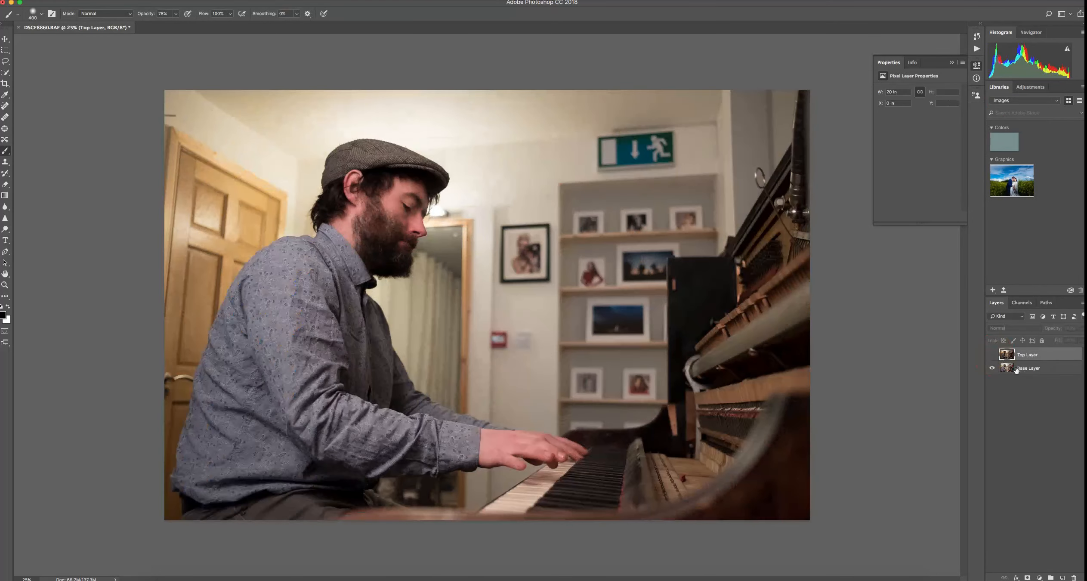
{"action": "left_click", "coordinate": [993, 356]}
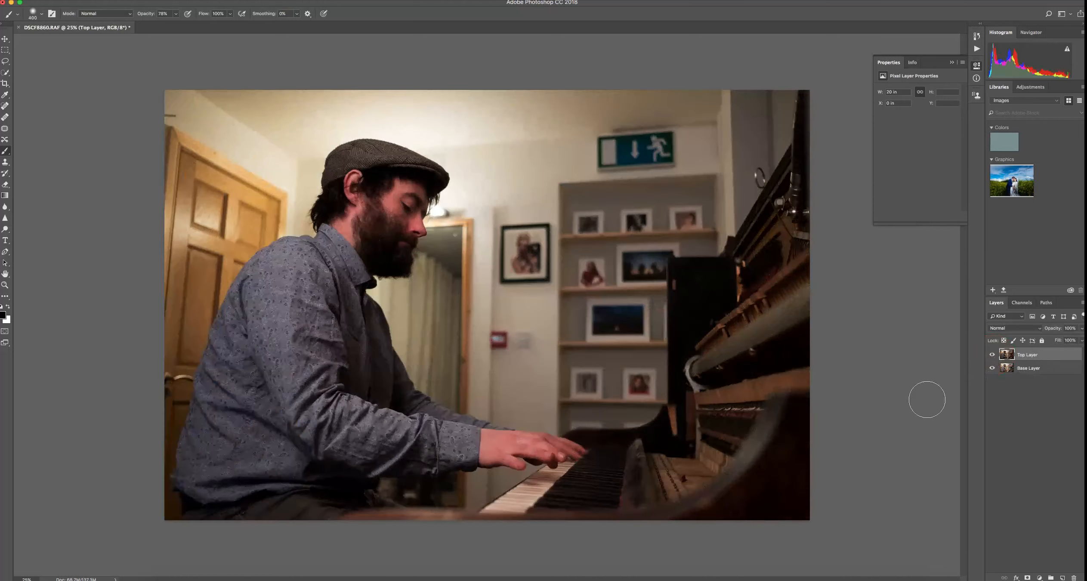
Add a layer mask to Top Layer and paint black over the man with a soft brush
{"action": "left_click", "coordinate": [1028, 577]}
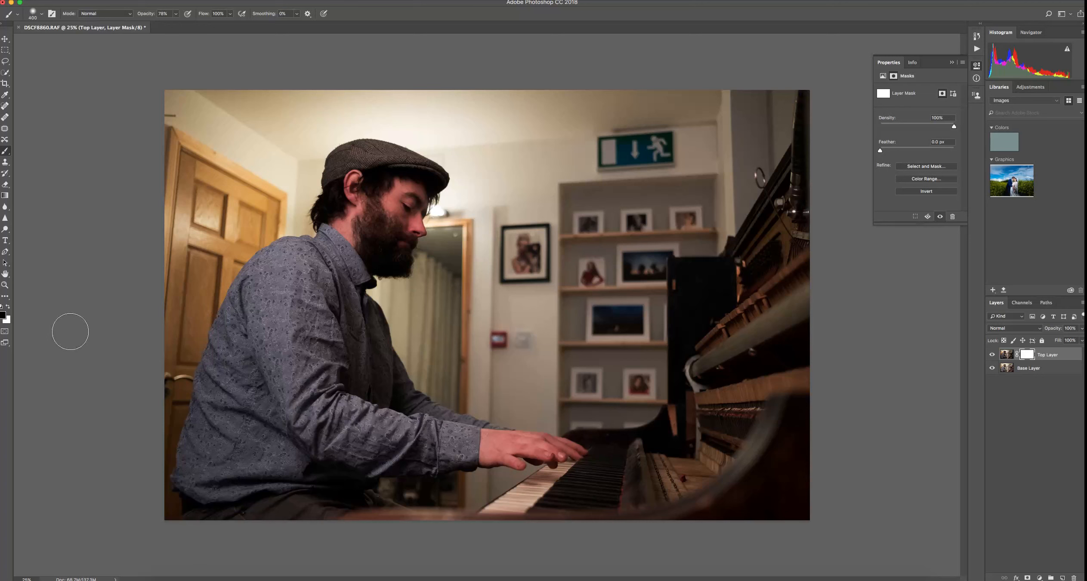
{"action": "right_click", "coordinate": [274, 207]}
{"action": "left_click", "coordinate": [492, 174]}
{"action": "mouse_move", "coordinate": [384, 190]}
{"action": "left_mouse_down"}
{"action": "mouse_move", "coordinate": [375, 218]}
{"action": "mouse_move", "coordinate": [404, 198]}
{"action": "mouse_move", "coordinate": [389, 196]}
{"action": "mouse_move", "coordinate": [391, 172]}
{"action": "mouse_move", "coordinate": [344, 198]}
{"action": "mouse_move", "coordinate": [354, 183]}
{"action": "mouse_move", "coordinate": [339, 178]}
{"action": "mouse_move", "coordinate": [359, 238]}
{"action": "mouse_move", "coordinate": [296, 285]}
{"action": "mouse_move", "coordinate": [282, 267]}
{"action": "mouse_move", "coordinate": [255, 294]}
{"action": "mouse_move", "coordinate": [194, 477]}
{"action": "mouse_move", "coordinate": [258, 511]}
{"action": "mouse_move", "coordinate": [270, 488]}
{"action": "mouse_move", "coordinate": [319, 494]}
{"action": "mouse_move", "coordinate": [328, 443]}
{"action": "mouse_move", "coordinate": [388, 429]}
{"action": "mouse_move", "coordinate": [395, 412]}
{"action": "mouse_move", "coordinate": [376, 381]}
{"action": "mouse_move", "coordinate": [318, 376]}
{"action": "mouse_move", "coordinate": [291, 302]}
{"action": "mouse_move", "coordinate": [383, 253]}
{"action": "mouse_move", "coordinate": [419, 172]}
{"action": "mouse_move", "coordinate": [376, 190]}
{"action": "mouse_move", "coordinate": [388, 168]}
{"action": "mouse_move", "coordinate": [422, 175]}
{"action": "mouse_move", "coordinate": [359, 214]}
{"action": "mouse_move", "coordinate": [394, 413]}
{"action": "left_mouse_up"}
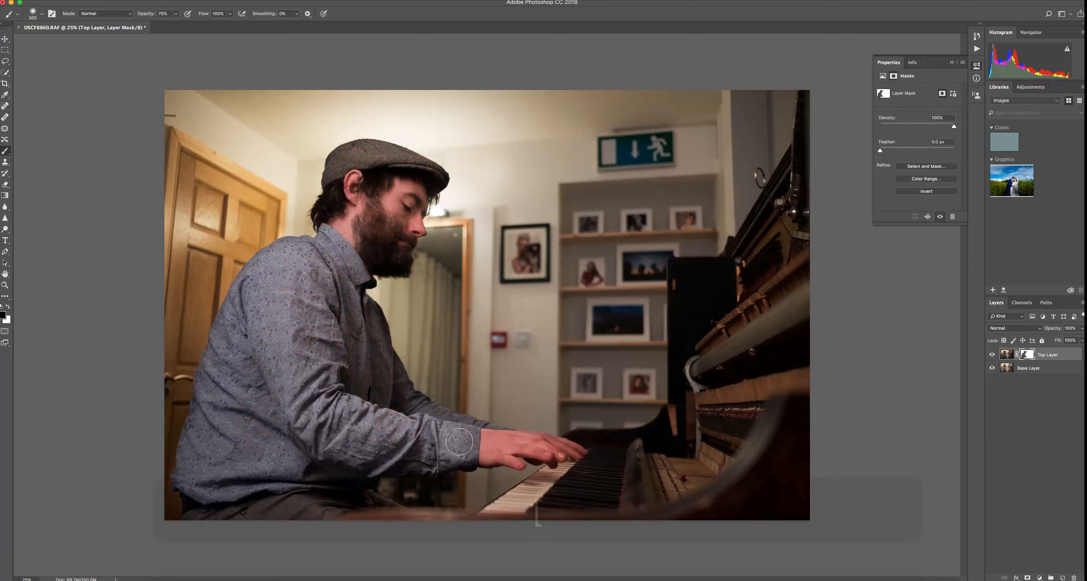
Reduce the brush size and paint the mask over the man's arm and torso
{"action": "key", "text": "bracketleft"}
{"action": "key", "text": "bracketleft"}
{"action": "key", "text": "bracketleft"}
{"action": "key", "text": "bracketleft"}
{"action": "mouse_move", "coordinate": [500, 441]}
{"action": "left_mouse_down"}
{"action": "mouse_move", "coordinate": [565, 451]}
{"action": "mouse_move", "coordinate": [496, 446]}
{"action": "mouse_move", "coordinate": [512, 455]}
{"action": "mouse_move", "coordinate": [417, 464]}
{"action": "mouse_move", "coordinate": [329, 450]}
{"action": "mouse_move", "coordinate": [314, 463]}
{"action": "mouse_move", "coordinate": [327, 491]}
{"action": "mouse_move", "coordinate": [272, 506]}
{"action": "mouse_move", "coordinate": [277, 399]}
{"action": "mouse_move", "coordinate": [219, 492]}
{"action": "mouse_move", "coordinate": [219, 422]}
{"action": "mouse_move", "coordinate": [245, 332]}
{"action": "mouse_move", "coordinate": [283, 266]}
{"action": "mouse_move", "coordinate": [293, 297]}
{"action": "left_mouse_up"}
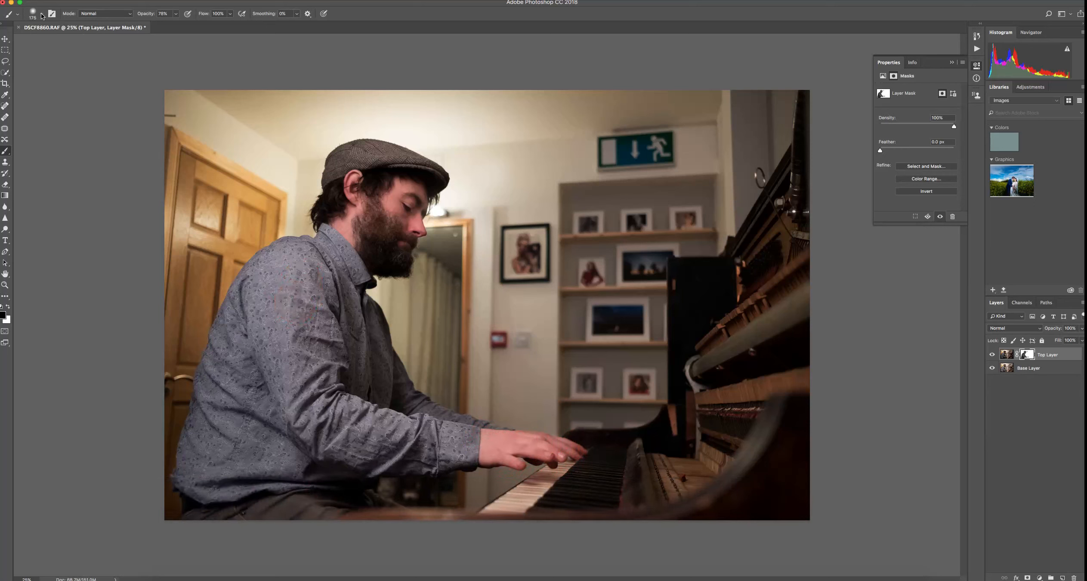
Test a stroke above the hat with brush hardness at 100% and undo it
{"action": "left_click", "coordinate": [43, 15]}
{"action": "left_click_drag", "start_coordinate": [54, 61], "coordinate": [99, 60]}
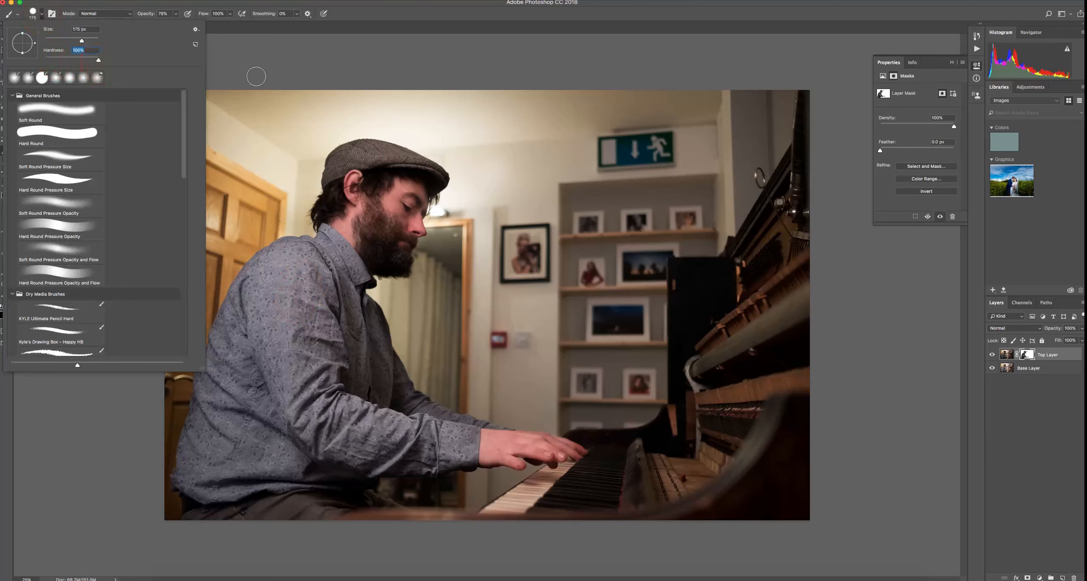
{"action": "left_click", "coordinate": [286, 146]}
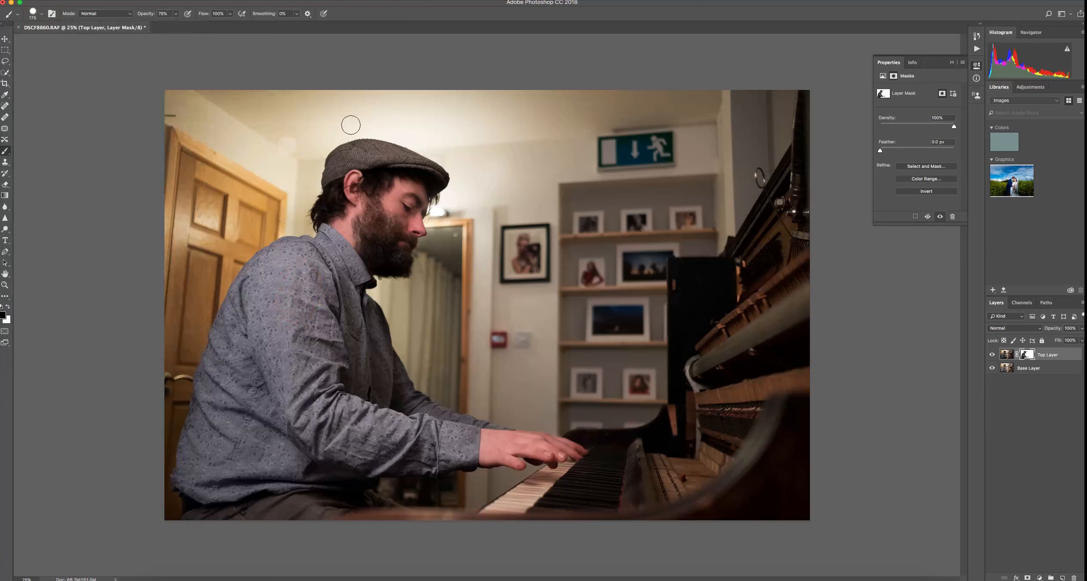
{"action": "key", "text": "super+z"}
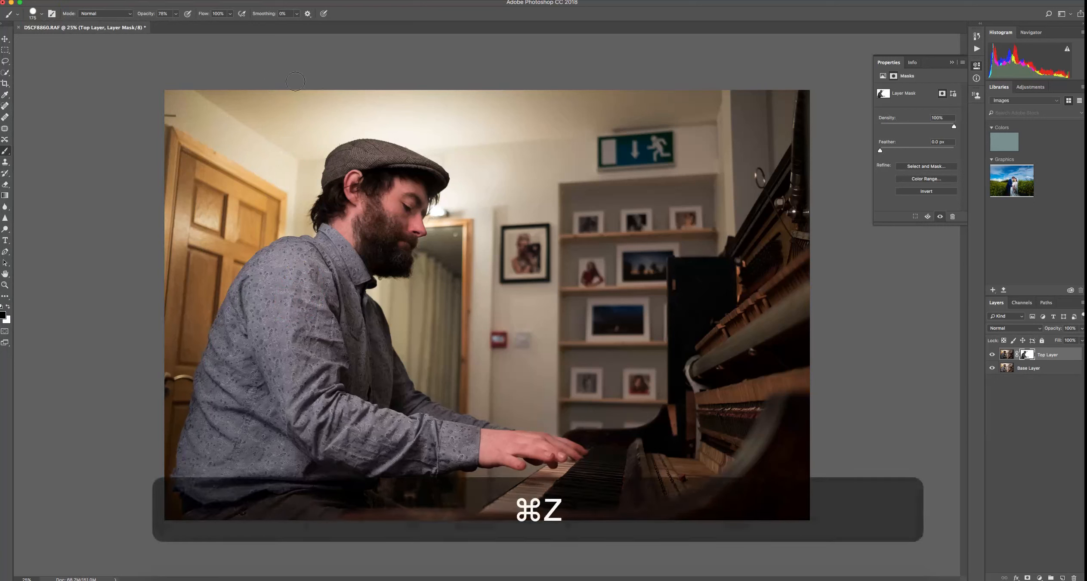
Test a stroke above the hat with a softer brush hardness and undo it
{"action": "left_click", "coordinate": [45, 15]}
{"action": "left_click_drag", "start_coordinate": [98, 60], "coordinate": [37, 60]}
{"action": "left_click", "coordinate": [272, 121]}
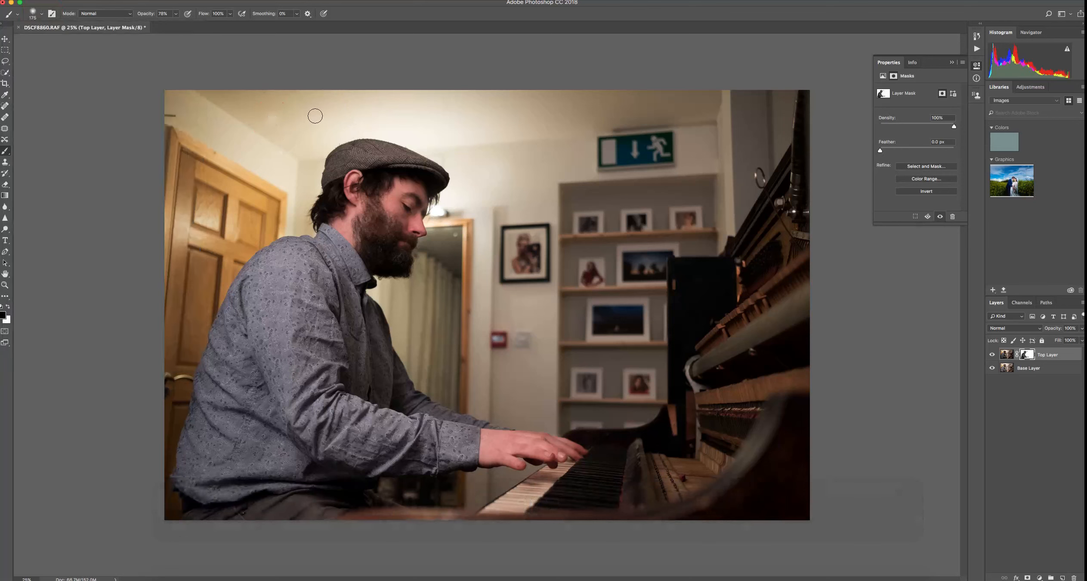
{"action": "key", "text": "super+z"}
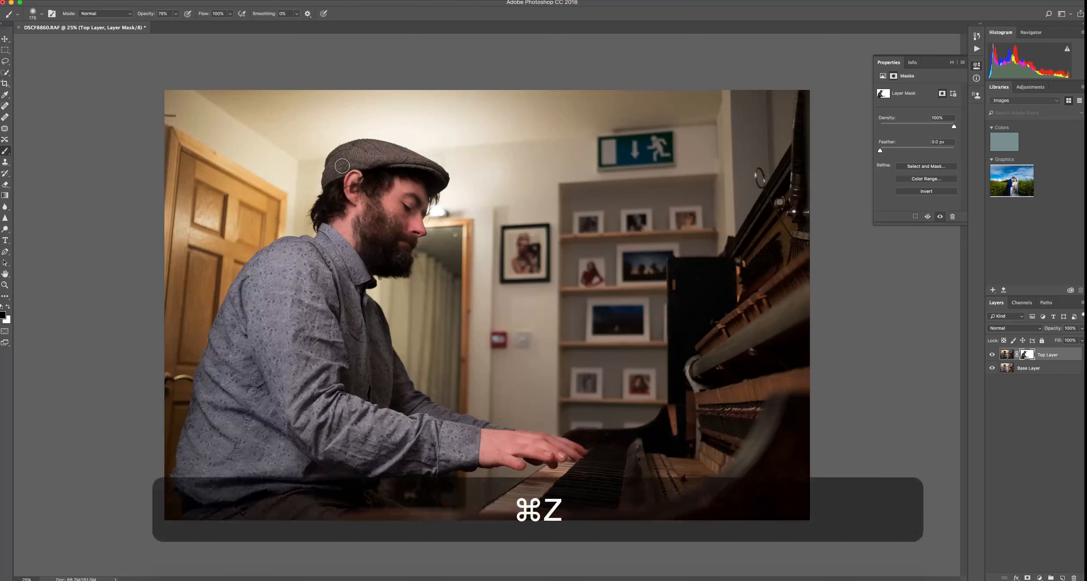
Paint the mask along the edge of the man's beard and shoulder with a smaller brush
{"action": "key", "text": "super+equal"}
{"action": "key", "text": "super+equal"}
{"action": "key", "text": "super+equal"}
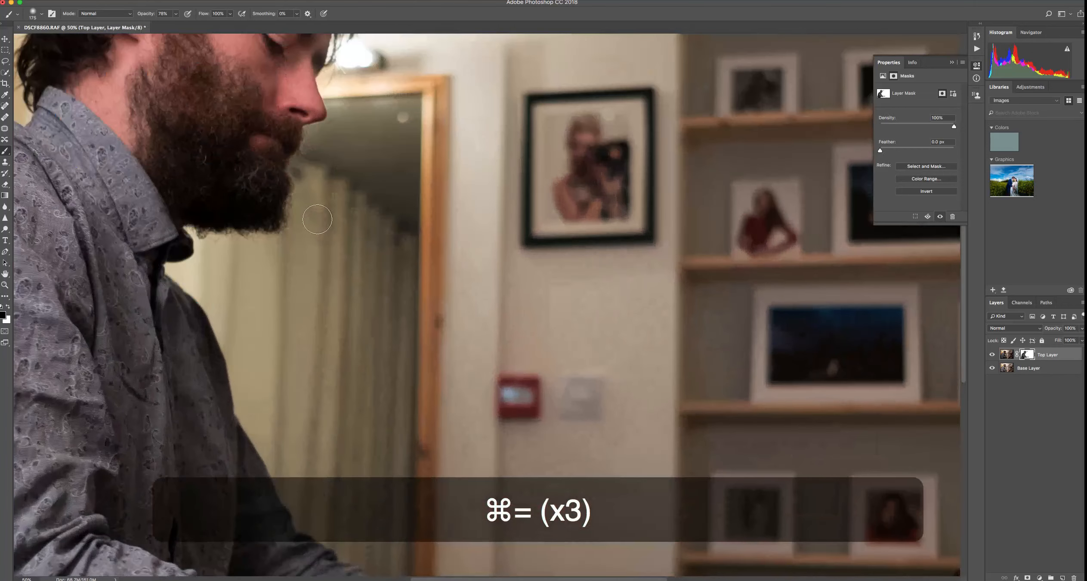
{"action": "key", "text": "bracketright"}
{"action": "key", "text": "bracketright"}
{"action": "key", "text": "bracketleft"}
{"action": "key", "text": "bracketleft"}
{"action": "key", "text": "bracketleft"}
{"action": "key", "text": "bracketleft"}
{"action": "key", "text": "bracketleft"}
{"action": "key", "text": "bracketleft"}
{"action": "key", "text": "bracketleft"}
{"action": "left_click", "coordinate": [194, 318]}
{"action": "mouse_move", "coordinate": [193, 317]}
{"action": "left_mouse_down"}
{"action": "mouse_move", "coordinate": [185, 310]}
{"action": "mouse_move", "coordinate": [239, 448]}
{"action": "left_mouse_up"}
Toggle Top Layer's visibility to compare the masked result with the base image
{"action": "key", "text": "super+minus"}
{"action": "key", "text": "super+minus"}
{"action": "key", "text": "super+minus"}
{"action": "left_click", "coordinate": [993, 355]}
{"action": "left_click", "coordinate": [992, 356]}
{"action": "left_click", "coordinate": [993, 355]}
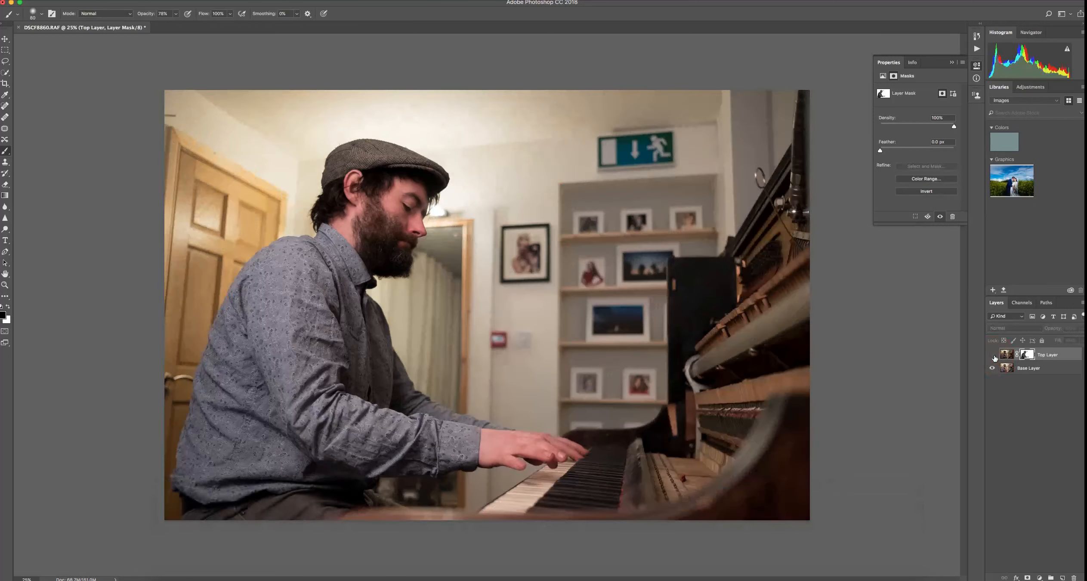
{"action": "left_click", "coordinate": [993, 355]}
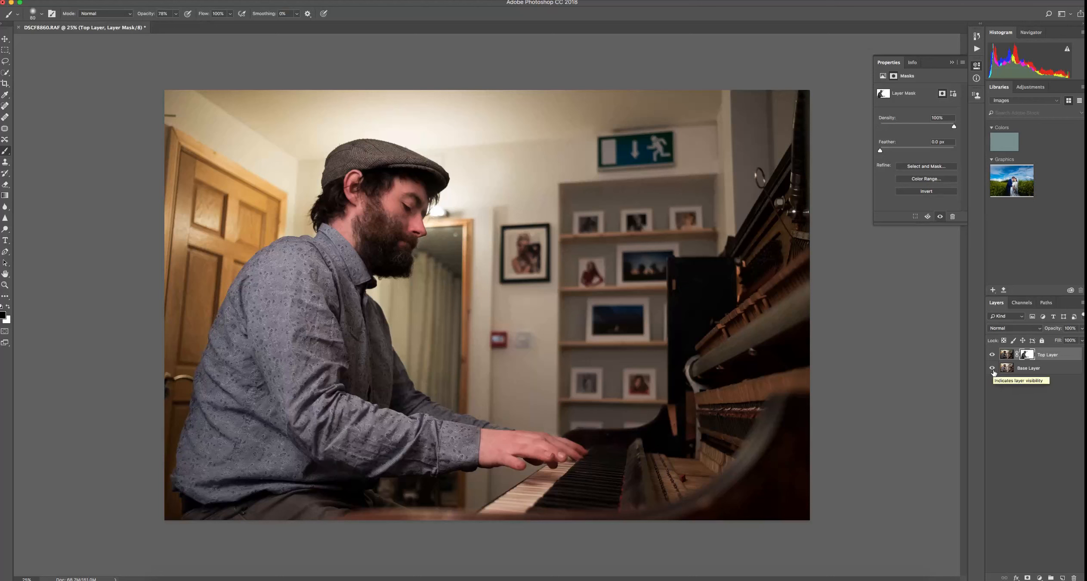
Hide Base Layer to view the masked area, select the mask and set brush opacity to 100%
{"action": "left_click", "coordinate": [993, 368]}
{"action": "left_click", "coordinate": [1026, 356]}
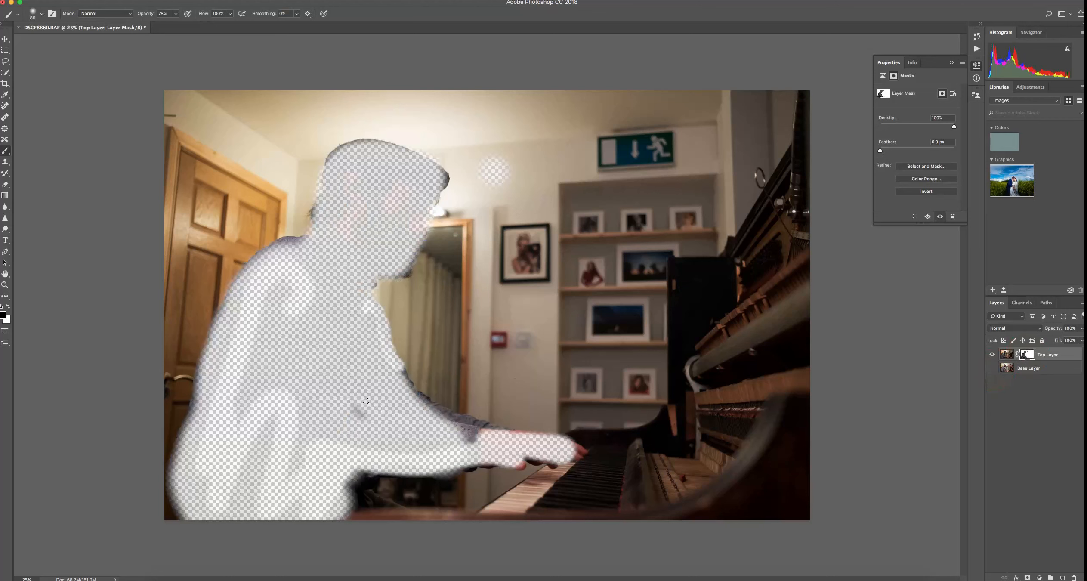
{"action": "left_click_drag", "start_coordinate": [141, 15], "coordinate": [176, 27]}
Paint over the remaining unmasked patches on the man with a larger brush and show Base Layer again
{"action": "key", "text": "bracketright"}
{"action": "key", "text": "bracketright"}
{"action": "key", "text": "bracketright"}
{"action": "key", "text": "bracketright"}
{"action": "key", "text": "bracketright"}
{"action": "key", "text": "bracketright"}
{"action": "key", "text": "bracketright"}
{"action": "key", "text": "bracketright"}
{"action": "key", "text": "bracketright"}
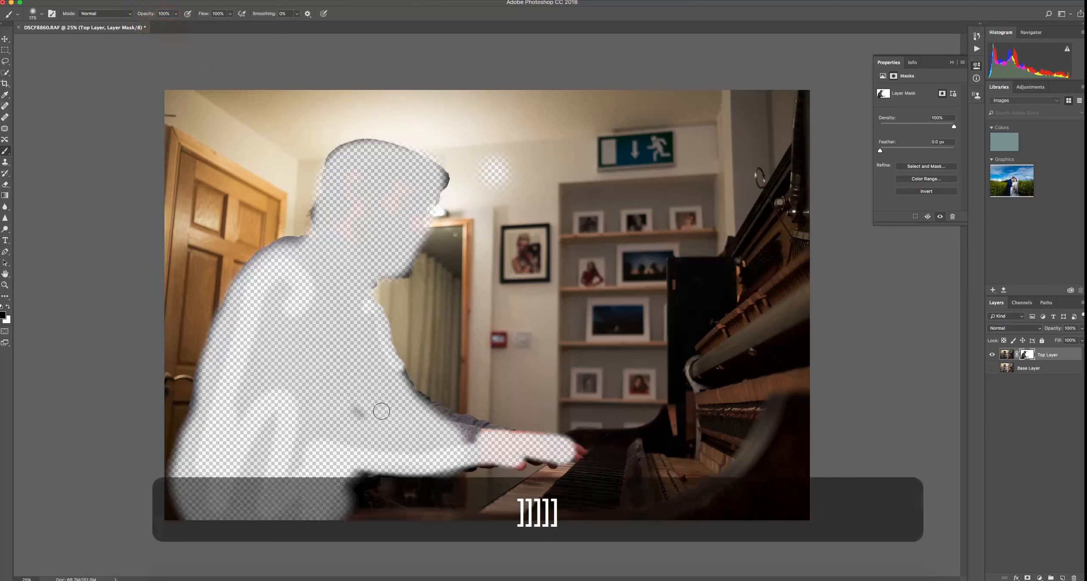
{"action": "left_click", "coordinate": [355, 436]}
{"action": "mouse_move", "coordinate": [356, 436]}
{"action": "left_mouse_down"}
{"action": "mouse_move", "coordinate": [334, 369]}
{"action": "mouse_move", "coordinate": [322, 445]}
{"action": "mouse_move", "coordinate": [312, 352]}
{"action": "mouse_move", "coordinate": [255, 380]}
{"action": "mouse_move", "coordinate": [275, 318]}
{"action": "mouse_move", "coordinate": [252, 380]}
{"action": "mouse_move", "coordinate": [249, 513]}
{"action": "mouse_move", "coordinate": [300, 415]}
{"action": "mouse_move", "coordinate": [296, 512]}
{"action": "mouse_move", "coordinate": [315, 512]}
{"action": "mouse_move", "coordinate": [279, 421]}
{"action": "mouse_move", "coordinate": [200, 473]}
{"action": "mouse_move", "coordinate": [201, 494]}
{"action": "mouse_move", "coordinate": [237, 334]}
{"action": "mouse_move", "coordinate": [286, 291]}
{"action": "left_mouse_up"}
{"action": "mouse_move", "coordinate": [362, 185]}
{"action": "left_mouse_down"}
{"action": "mouse_move", "coordinate": [397, 176]}
{"action": "mouse_move", "coordinate": [400, 207]}
{"action": "mouse_move", "coordinate": [372, 245]}
{"action": "mouse_move", "coordinate": [404, 189]}
{"action": "mouse_move", "coordinate": [353, 172]}
{"action": "mouse_move", "coordinate": [368, 222]}
{"action": "mouse_move", "coordinate": [340, 292]}
{"action": "mouse_move", "coordinate": [390, 419]}
{"action": "mouse_move", "coordinate": [431, 442]}
{"action": "mouse_move", "coordinate": [381, 408]}
{"action": "mouse_move", "coordinate": [431, 445]}
{"action": "mouse_move", "coordinate": [407, 414]}
{"action": "mouse_move", "coordinate": [440, 438]}
{"action": "mouse_move", "coordinate": [375, 391]}
{"action": "mouse_move", "coordinate": [333, 328]}
{"action": "mouse_move", "coordinate": [364, 161]}
{"action": "mouse_move", "coordinate": [374, 207]}
{"action": "left_mouse_up"}
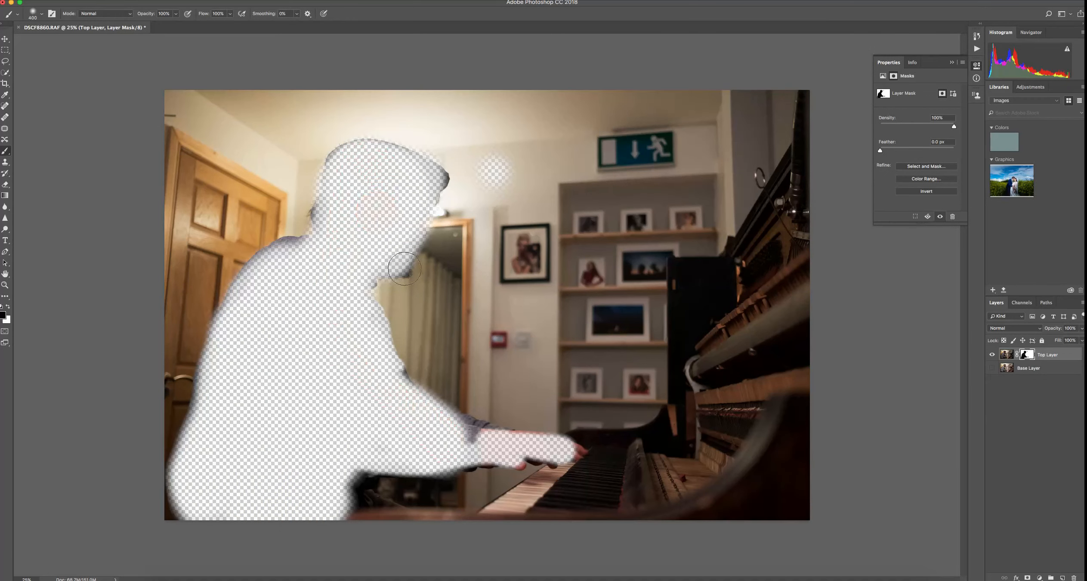
{"action": "mouse_move", "coordinate": [461, 419]}
{"action": "left_mouse_down"}
{"action": "mouse_move", "coordinate": [491, 412]}
{"action": "mouse_move", "coordinate": [501, 420]}
{"action": "mouse_move", "coordinate": [509, 372]}
{"action": "mouse_move", "coordinate": [499, 400]}
{"action": "left_mouse_up"}
{"action": "left_click", "coordinate": [992, 368]}
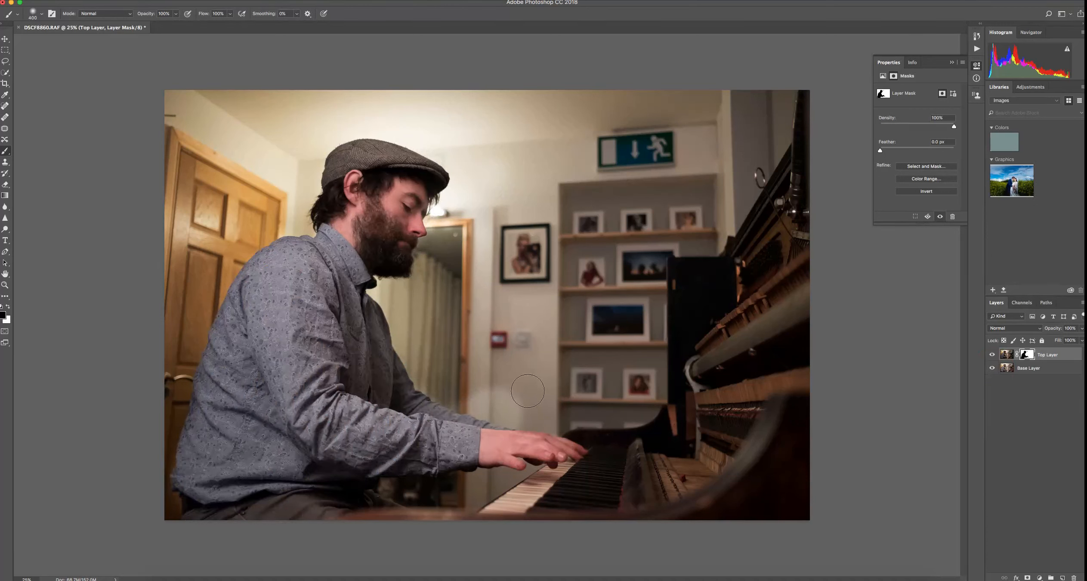
Switch to white and paint with a smaller brush to restore the darkening around the man's arm
{"action": "key", "text": "x"}
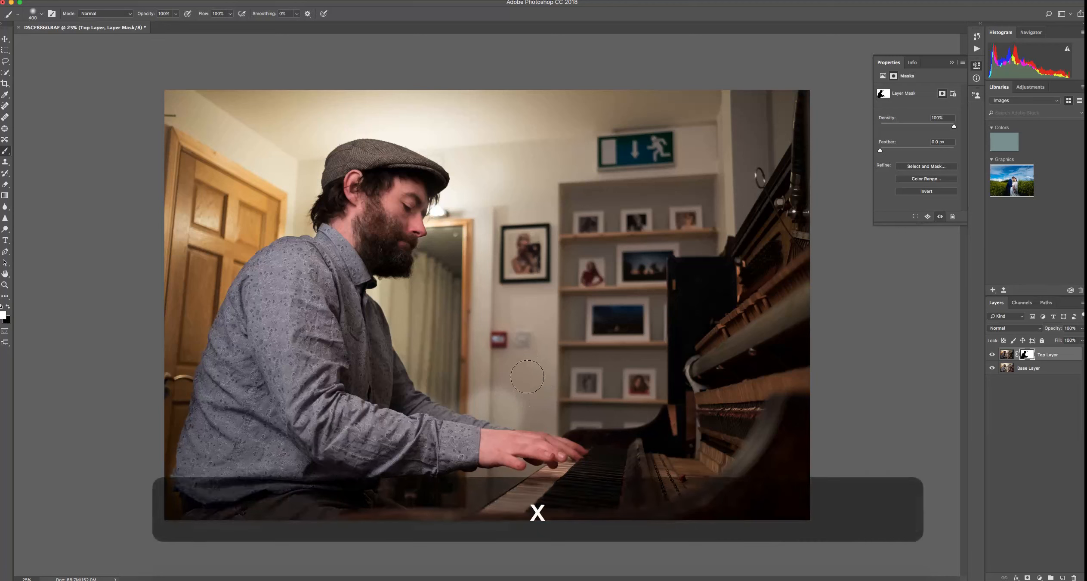
{"action": "key", "text": "bracketleft"}
{"action": "key", "text": "bracketleft"}
{"action": "key", "text": "bracketleft"}
{"action": "key", "text": "bracketleft"}
{"action": "mouse_move", "coordinate": [499, 389]}
{"action": "left_mouse_down"}
{"action": "mouse_move", "coordinate": [517, 401]}
{"action": "mouse_move", "coordinate": [470, 393]}
{"action": "mouse_move", "coordinate": [485, 409]}
{"action": "mouse_move", "coordinate": [524, 420]}
{"action": "mouse_move", "coordinate": [492, 403]}
{"action": "mouse_move", "coordinate": [531, 409]}
{"action": "left_mouse_up"}
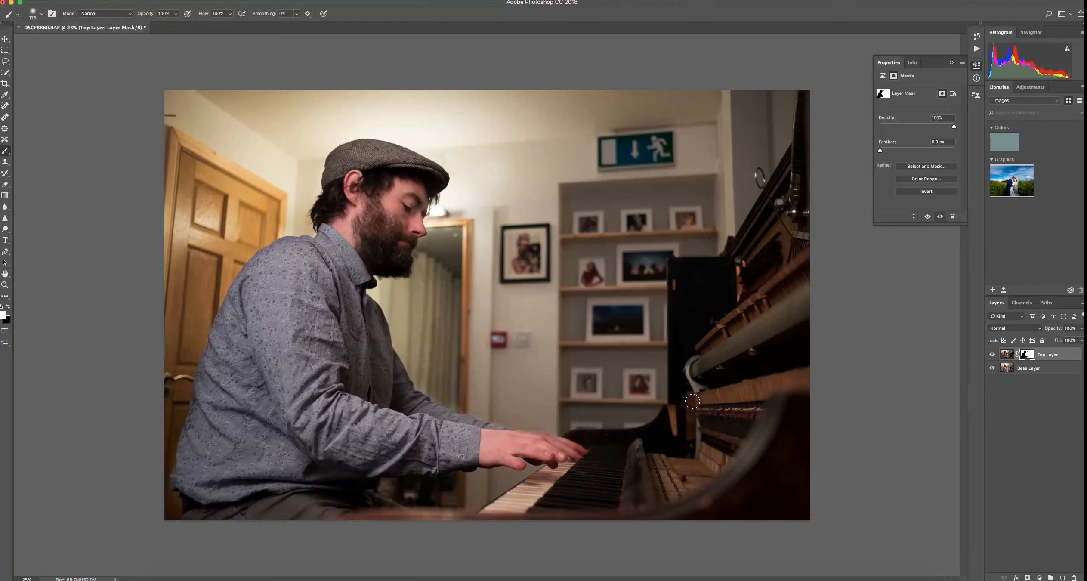
{"action": "mouse_move", "coordinate": [479, 406]}
{"action": "left_mouse_down"}
{"action": "mouse_move", "coordinate": [520, 423]}
{"action": "mouse_move", "coordinate": [455, 403]}
{"action": "mouse_move", "coordinate": [429, 380]}
{"action": "mouse_move", "coordinate": [389, 295]}
{"action": "left_mouse_up"}
Apply the layer mask to Top Layer
{"action": "right_click", "coordinate": [1026, 355]}
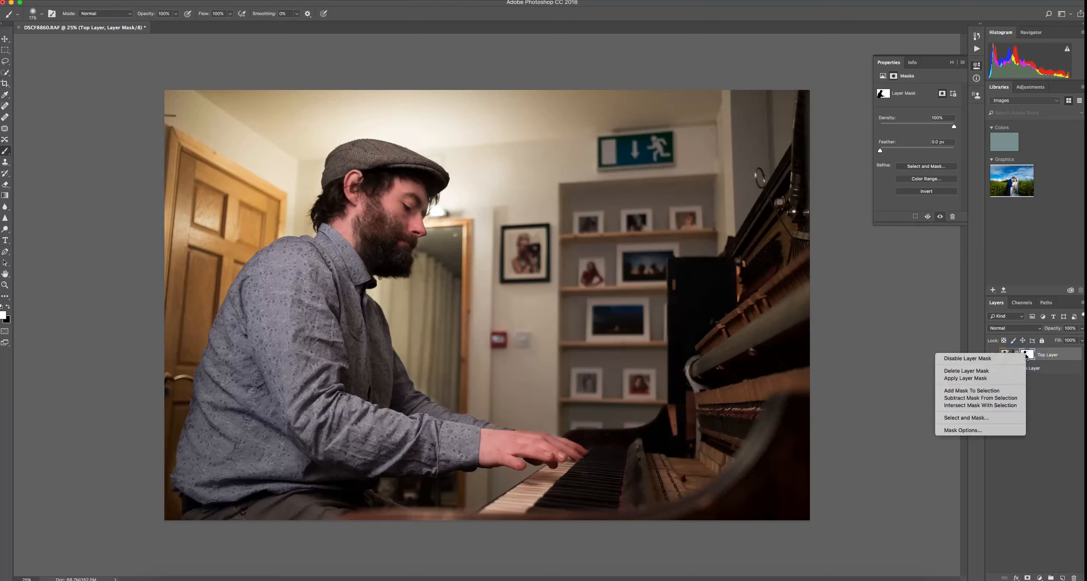
{"action": "left_click", "coordinate": [994, 378]}
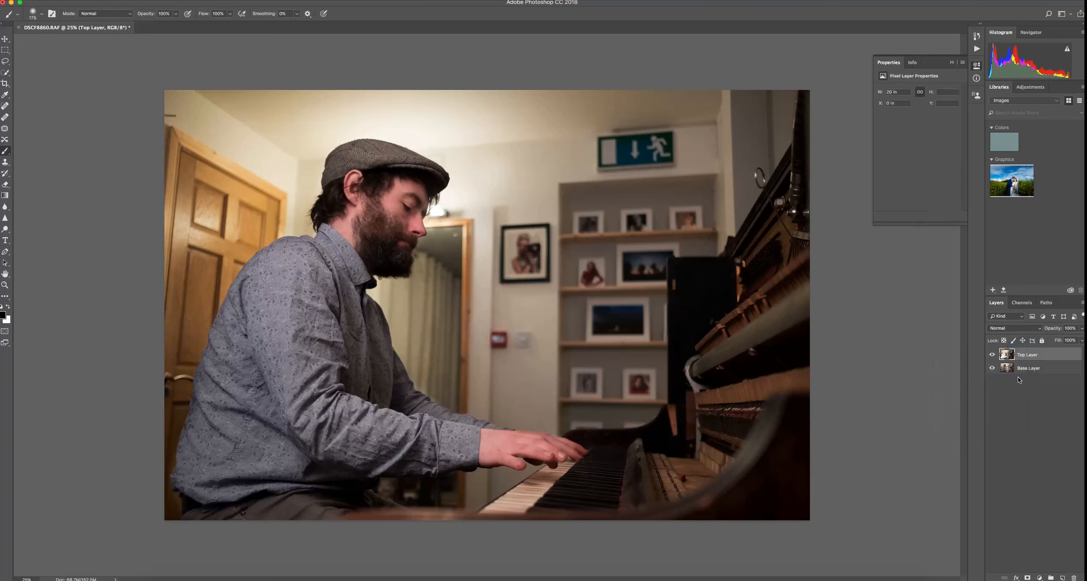
Toggle both layers' visibility to compare the result, then flatten the image
{"action": "left_click", "coordinate": [992, 355]}
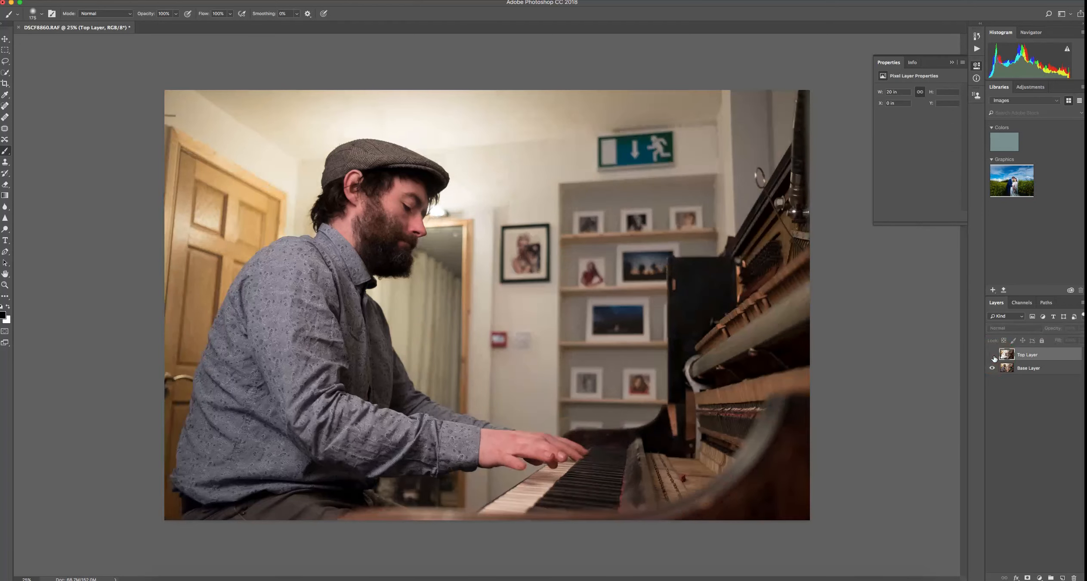
{"action": "left_click", "coordinate": [992, 355]}
{"action": "left_click", "coordinate": [993, 357]}
{"action": "left_click", "coordinate": [993, 358]}
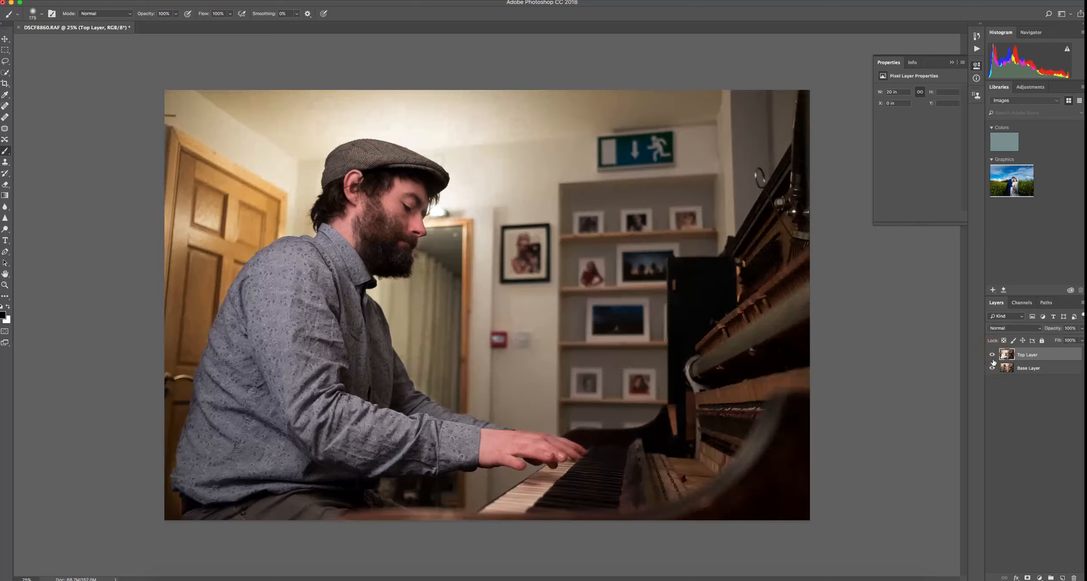
{"action": "left_click", "coordinate": [992, 370]}
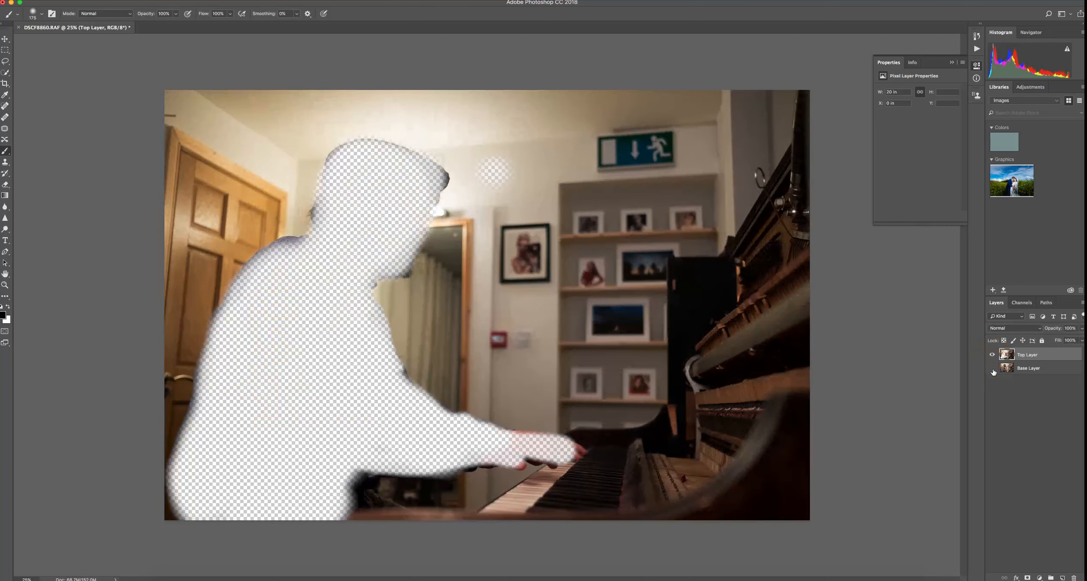
{"action": "left_click", "coordinate": [992, 368]}
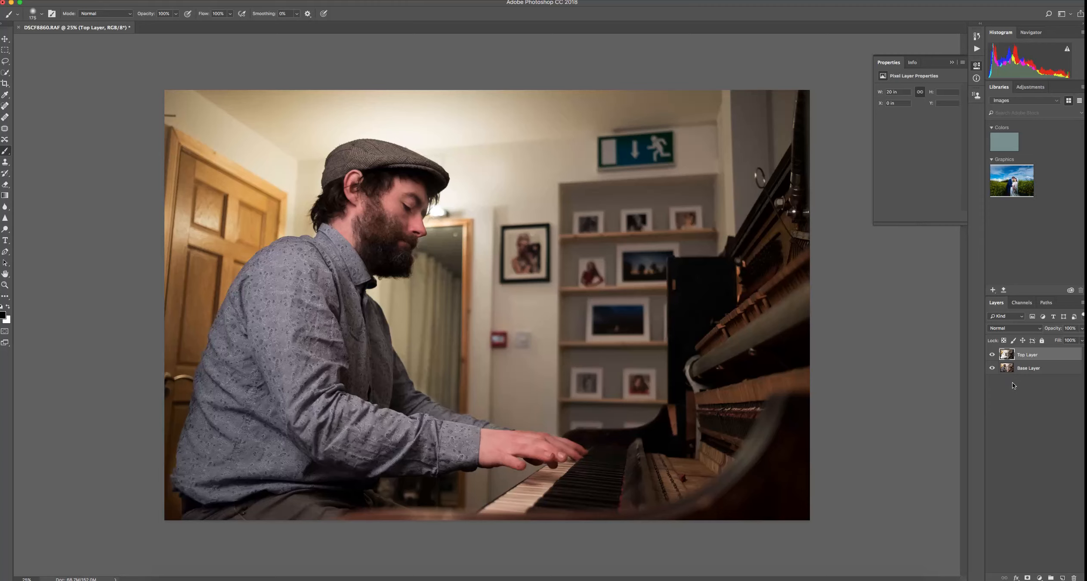
{"action": "right_click", "coordinate": [1032, 369]}
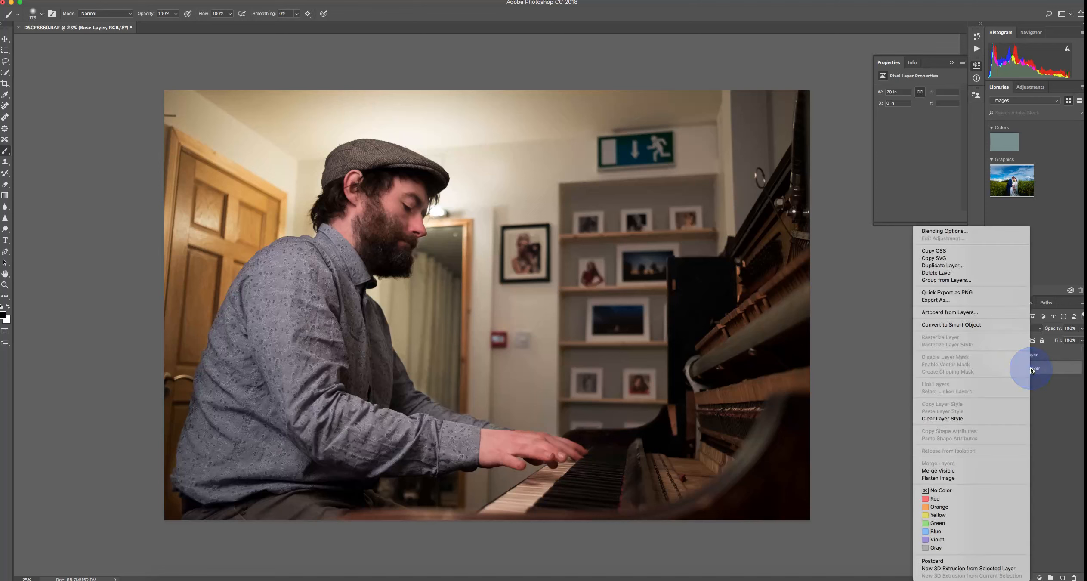
{"action": "left_click", "coordinate": [963, 478]}
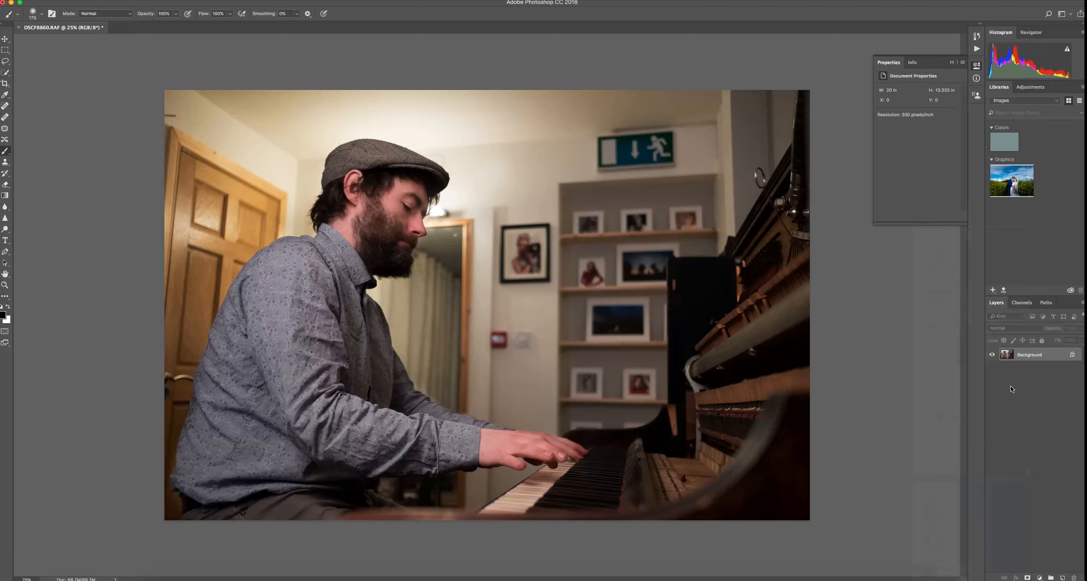